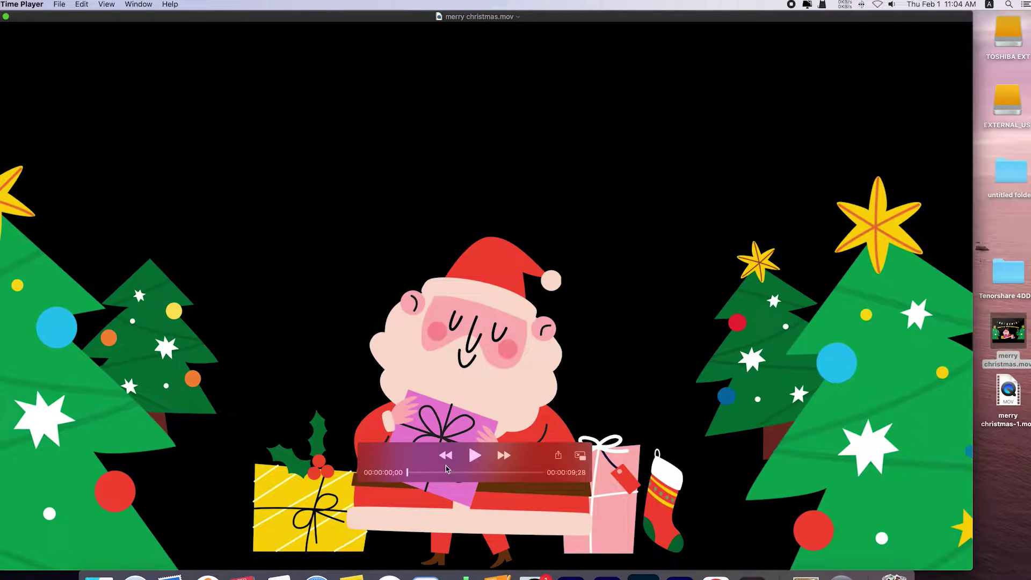
# - Play merry christmas.mov in QuickTime Player to check whether it plays
pyautogui.click(472, 455)
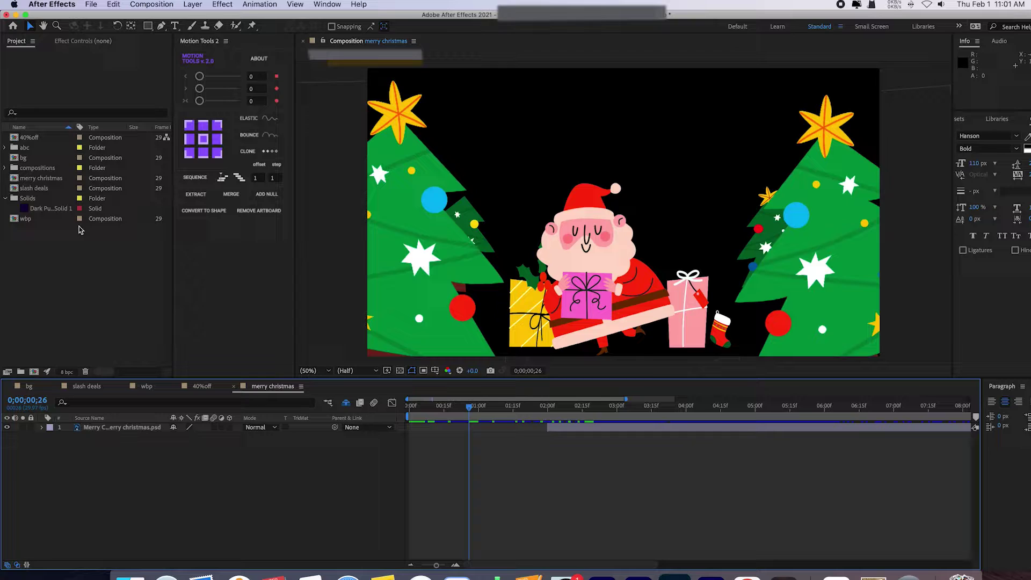
# - Queue the merry christmas composition for rendering with File > Export > Add to Render Queue
pyautogui.click(38, 178)
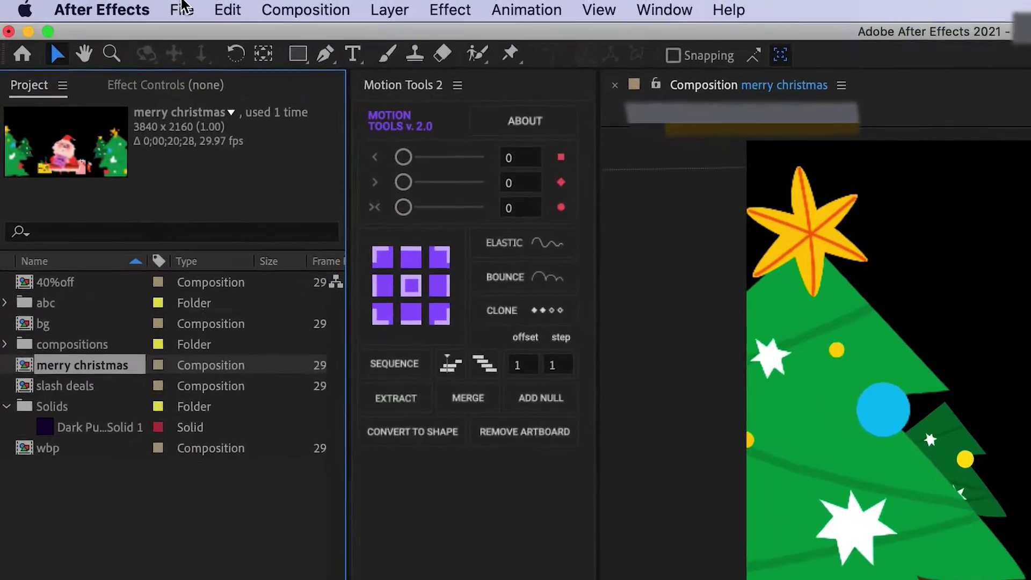
pyautogui.click(183, 6)
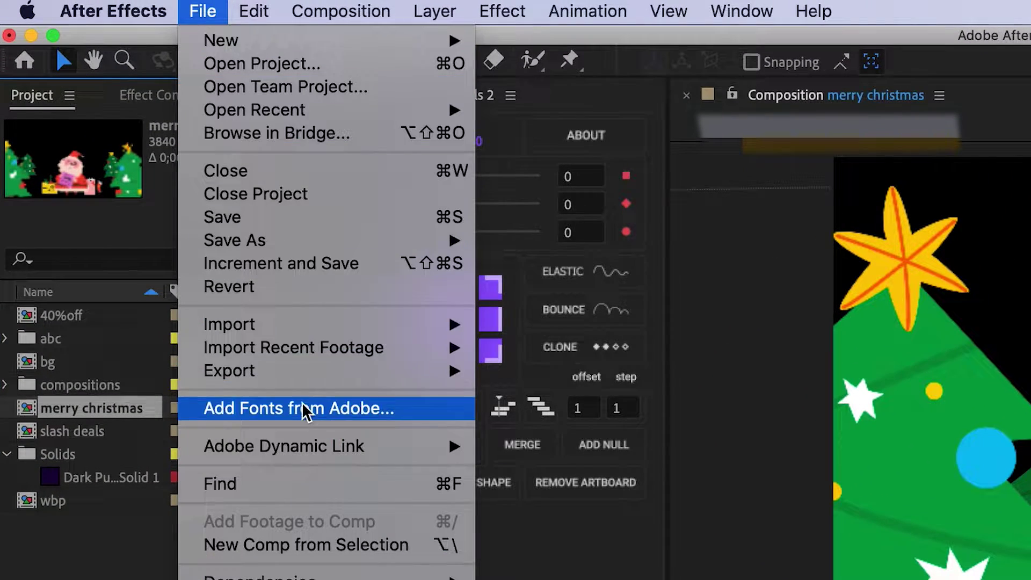
pyautogui.moveTo(272, 325)
pyautogui.click(563, 397)
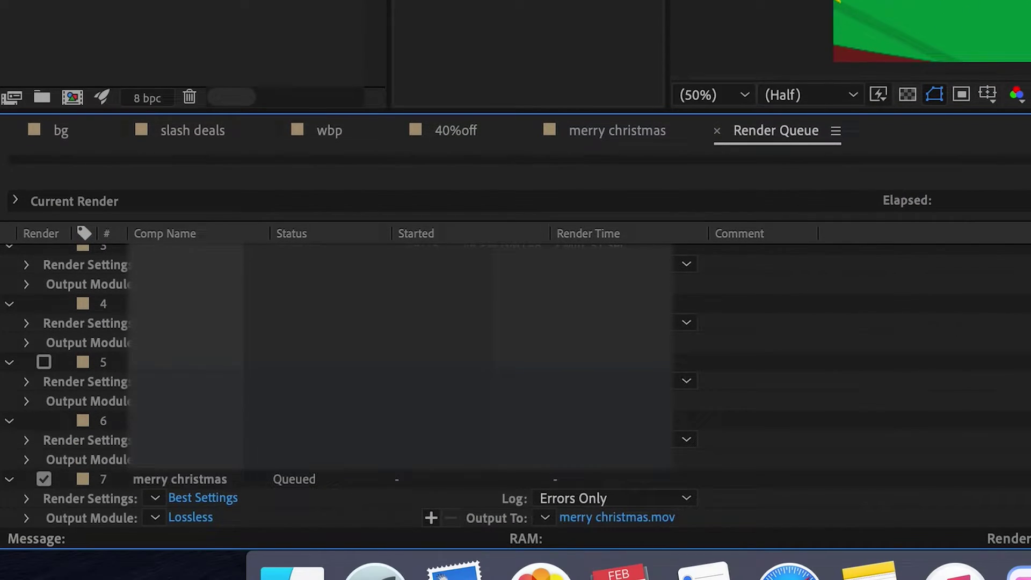
# - Change the render's output module codec from Lossless to Apple ProRes 422 HQ
pyautogui.click(191, 522)
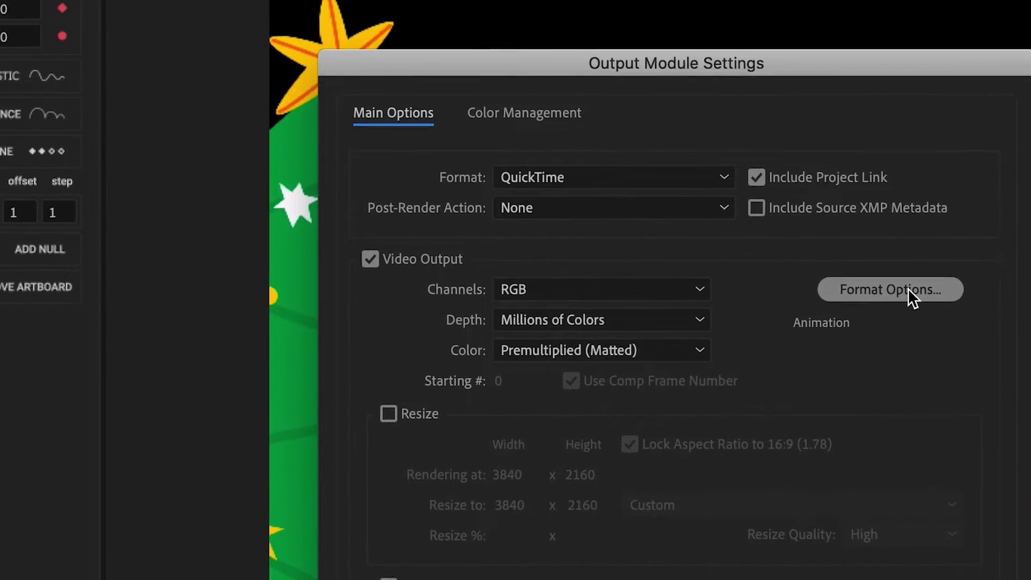
pyautogui.click(805, 259)
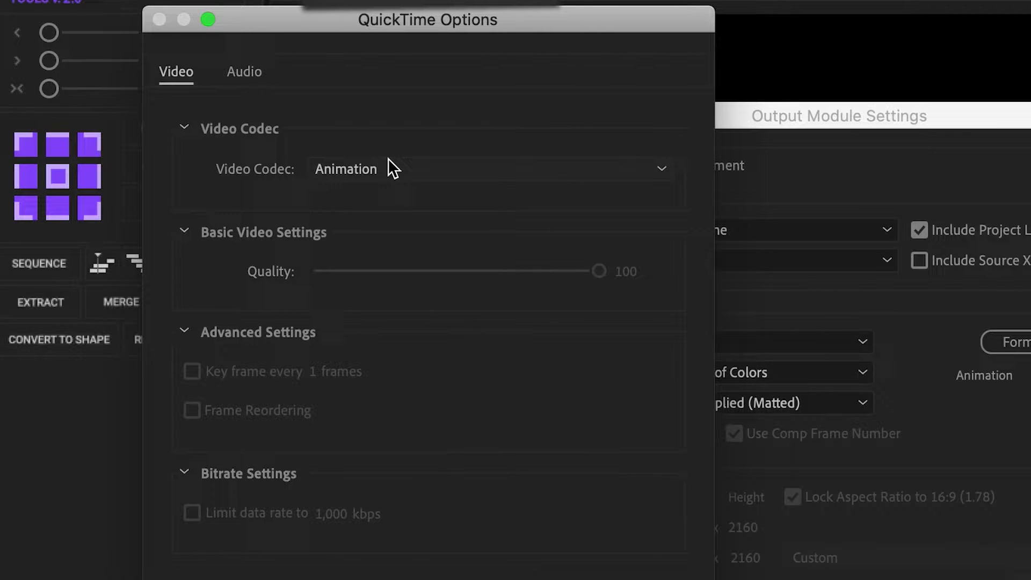
pyautogui.click(566, 165)
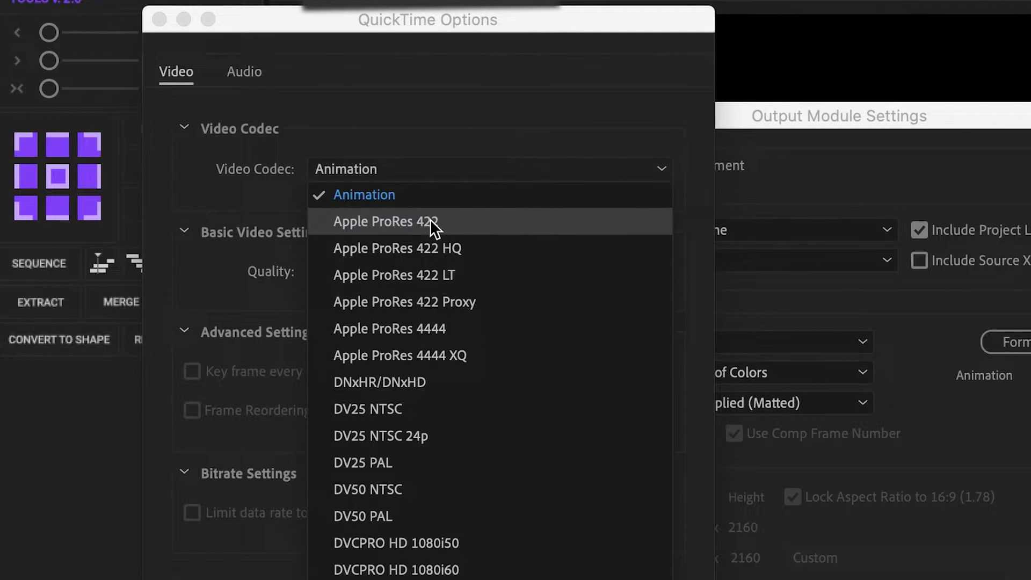
pyautogui.click(392, 253)
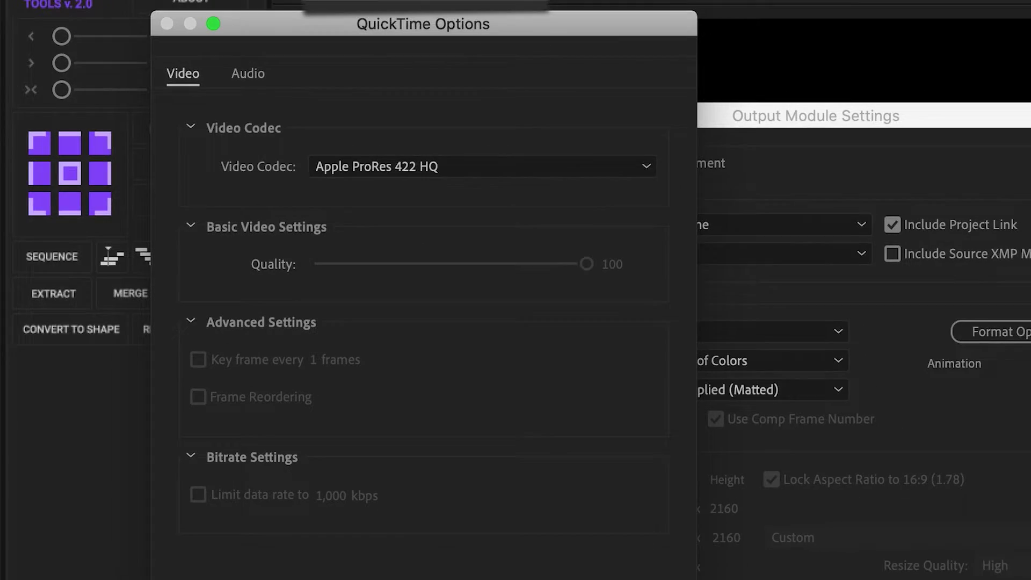
pyautogui.press('Return')
pyautogui.click(679, 476)
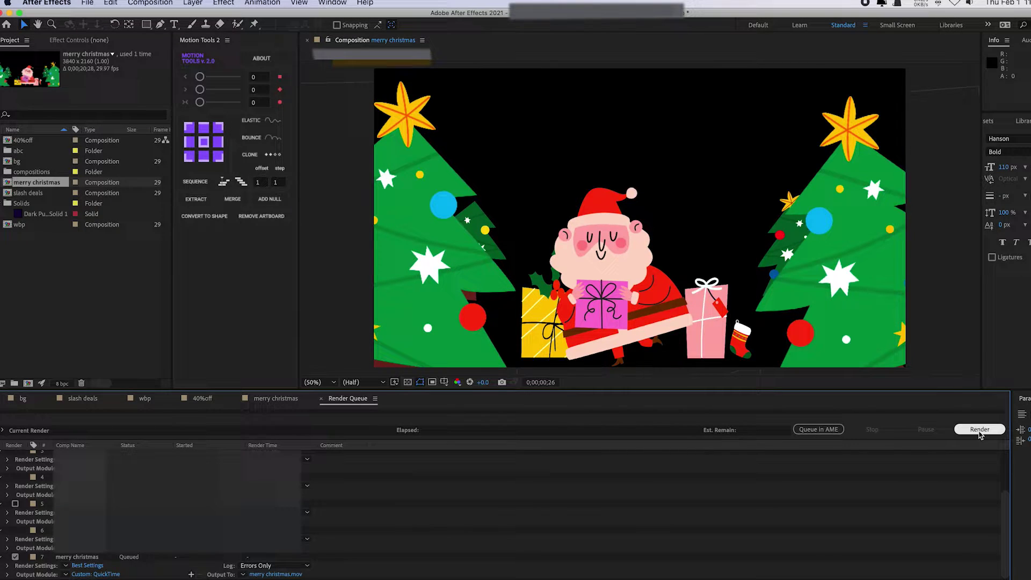
# - Render the composition to merry christmas.mov on the Desktop
pyautogui.click(278, 574)
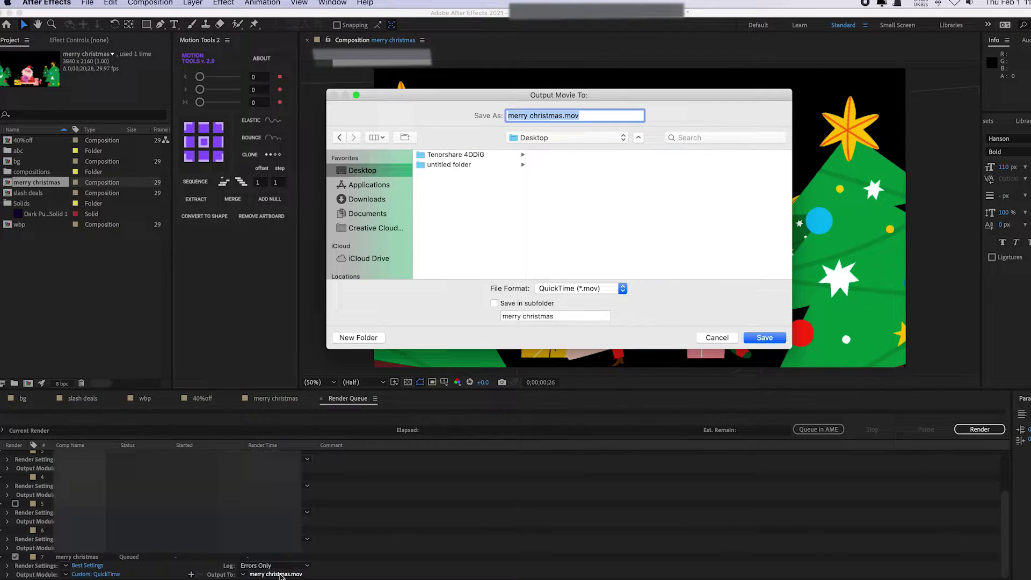
pyautogui.click(765, 338)
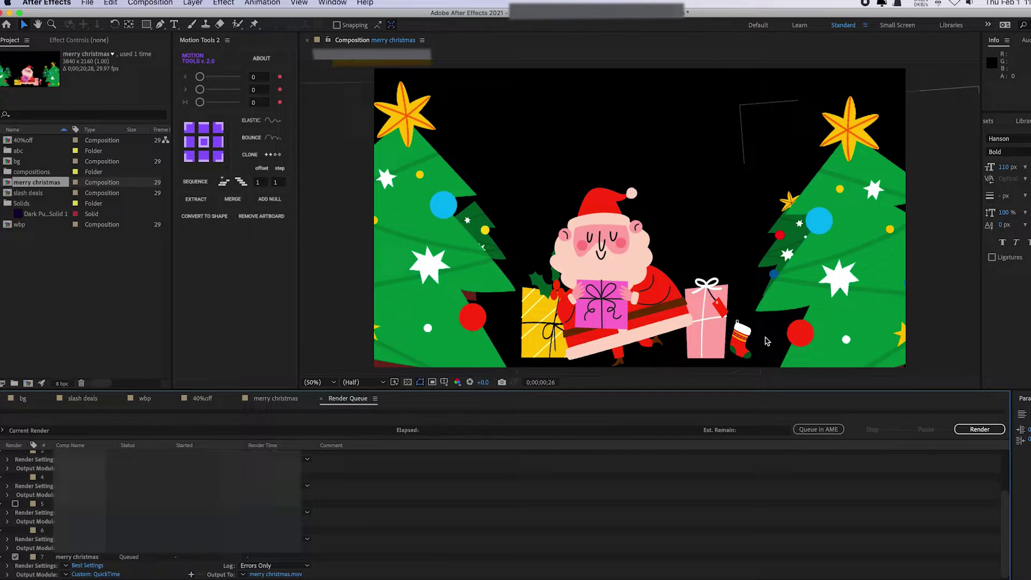
pyautogui.click(970, 431)
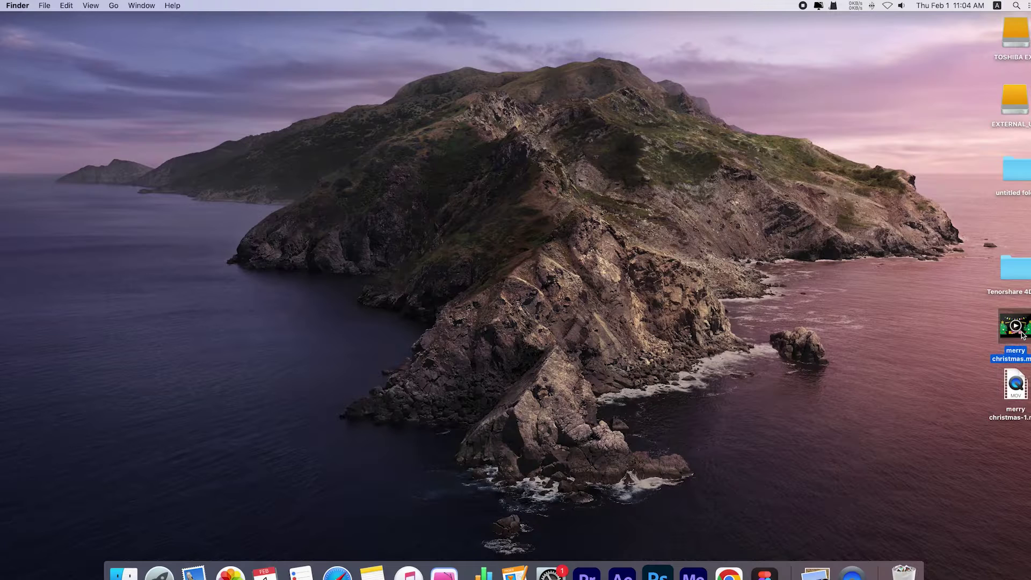
# - Play the re-rendered merry christmas.mov in QuickTime, then show VLC's Mac download options
pyautogui.doubleClick(1014, 328)
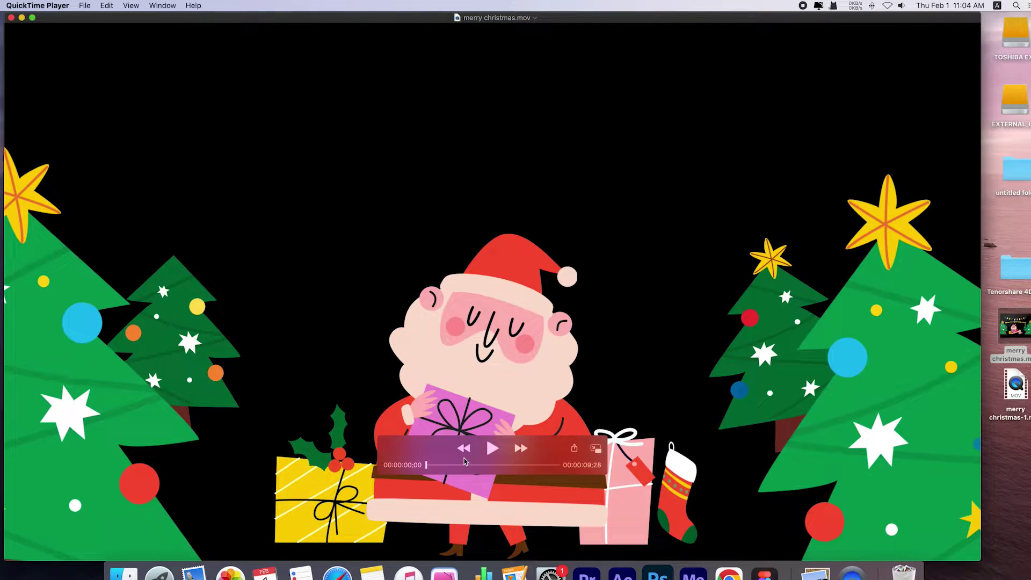
pyautogui.click(489, 448)
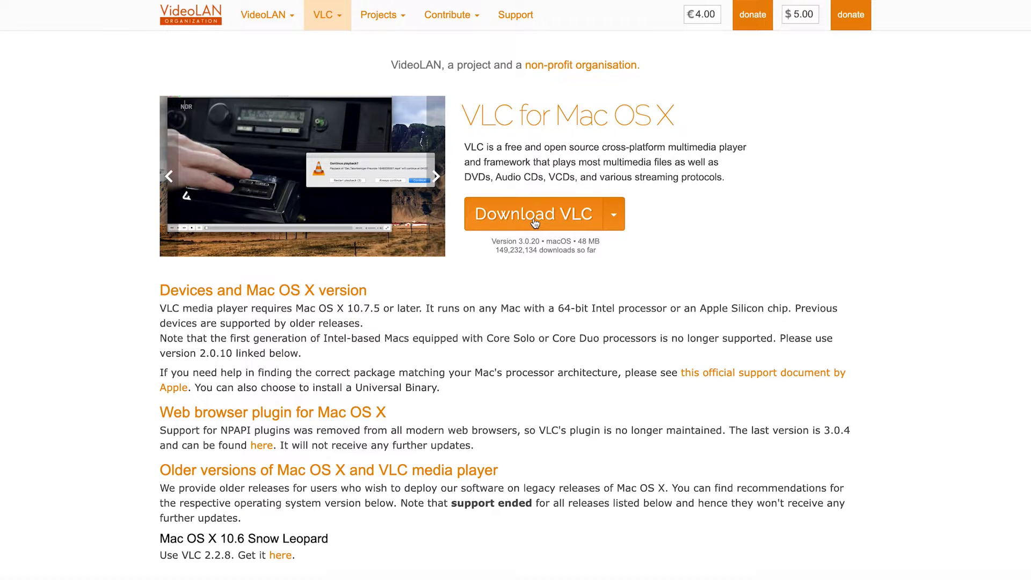
pyautogui.click(615, 216)
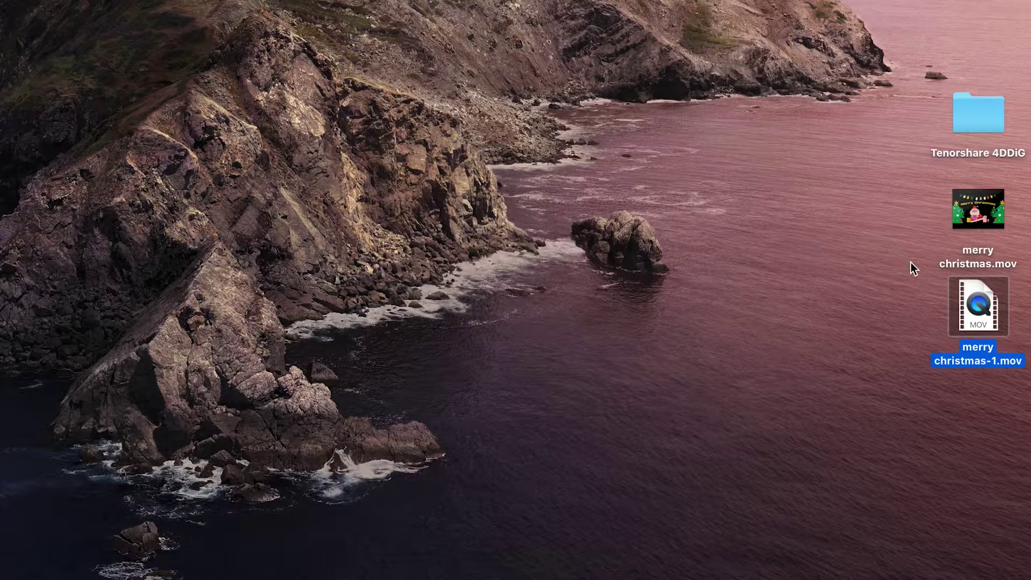
# - Open merry christmas-1.mov from the desktop with VLC instead of QuickTime Player
pyautogui.rightClick(961, 298)
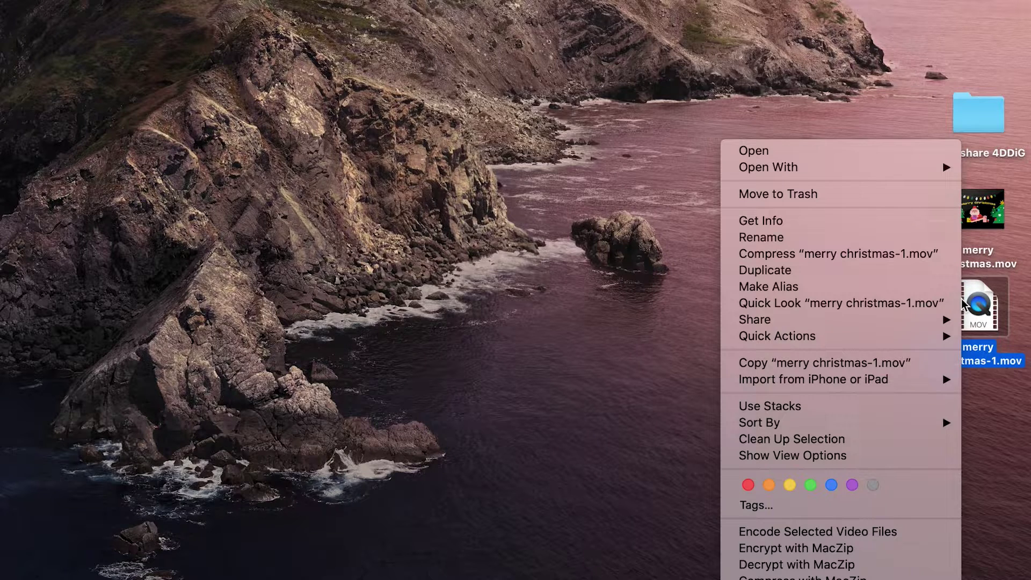
pyautogui.moveTo(889, 169)
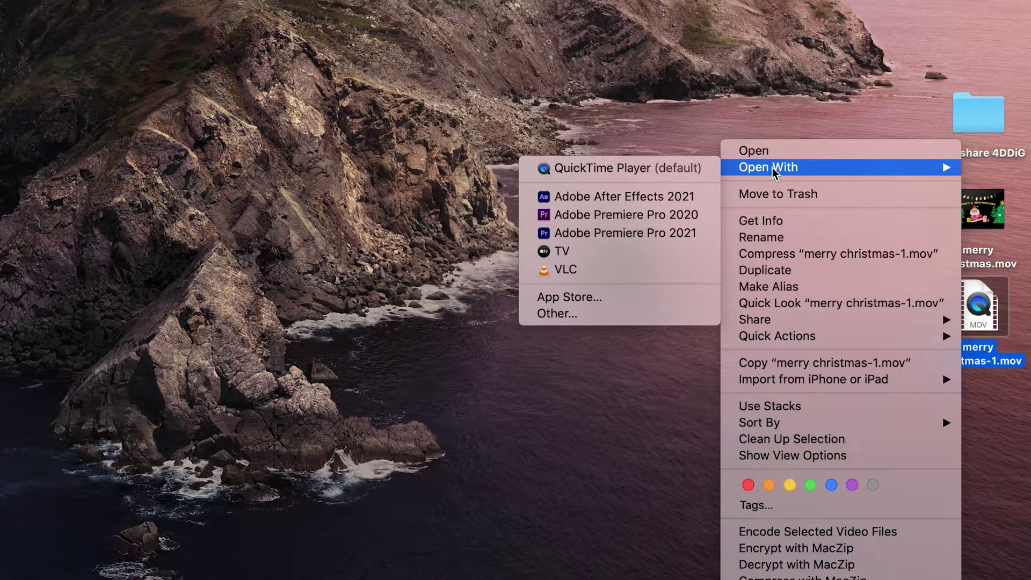
pyautogui.click(623, 273)
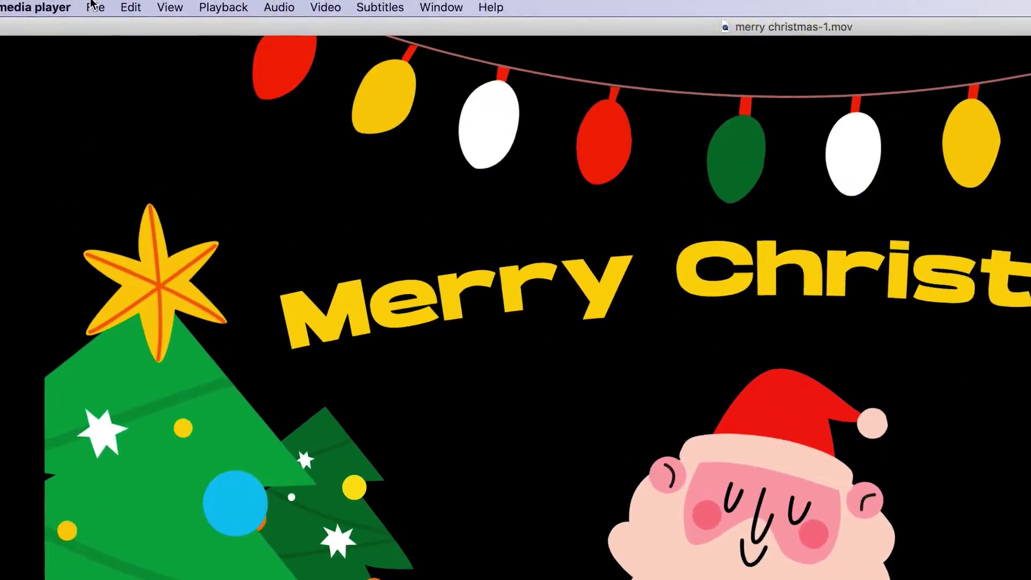
# - Add merry christmas-1.mov to VLC's Convert & Stream window as the source video
pyautogui.click(89, 5)
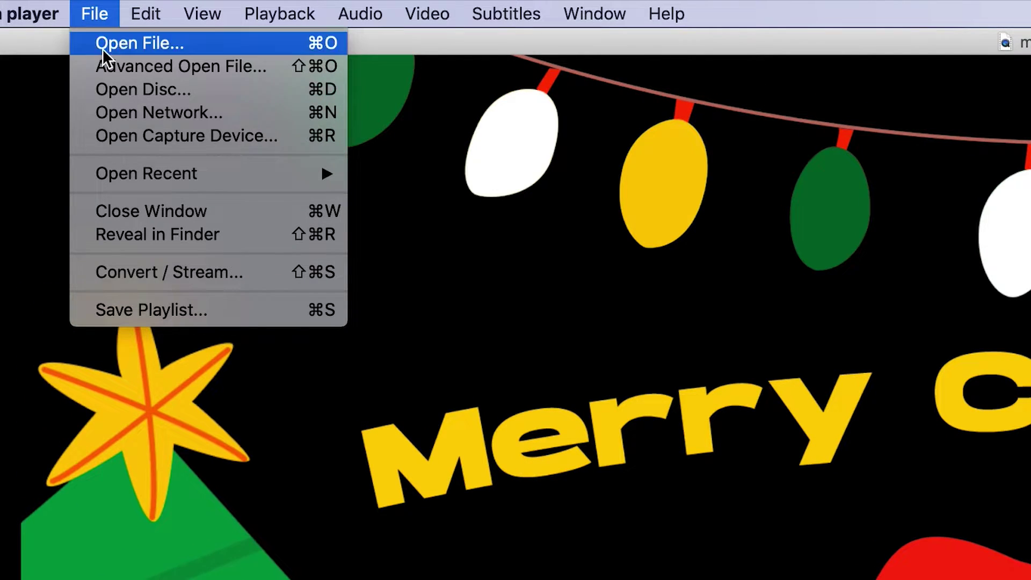
pyautogui.click(135, 269)
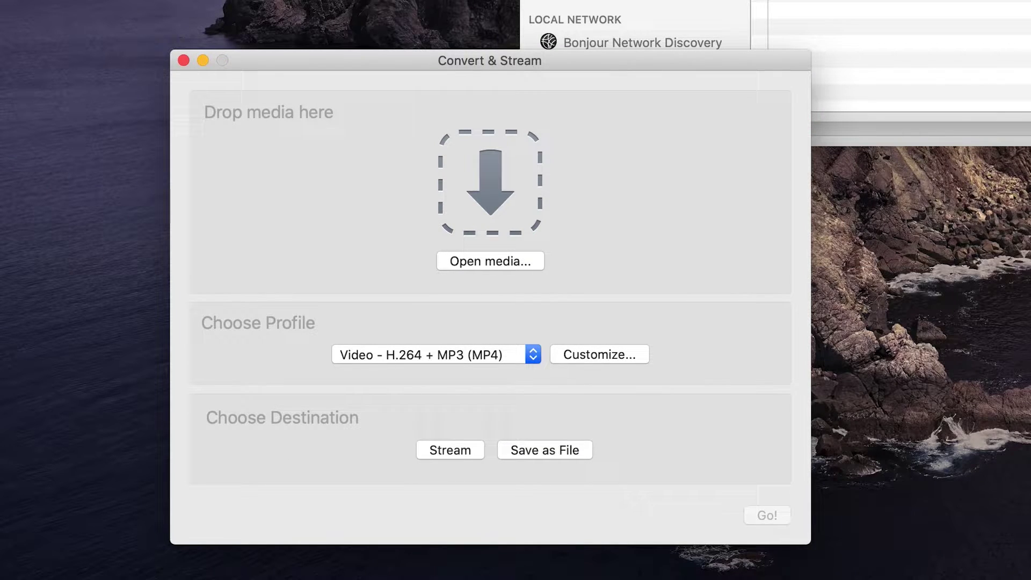
pyautogui.moveTo(623, 204); pyautogui.dragTo(462, 195)
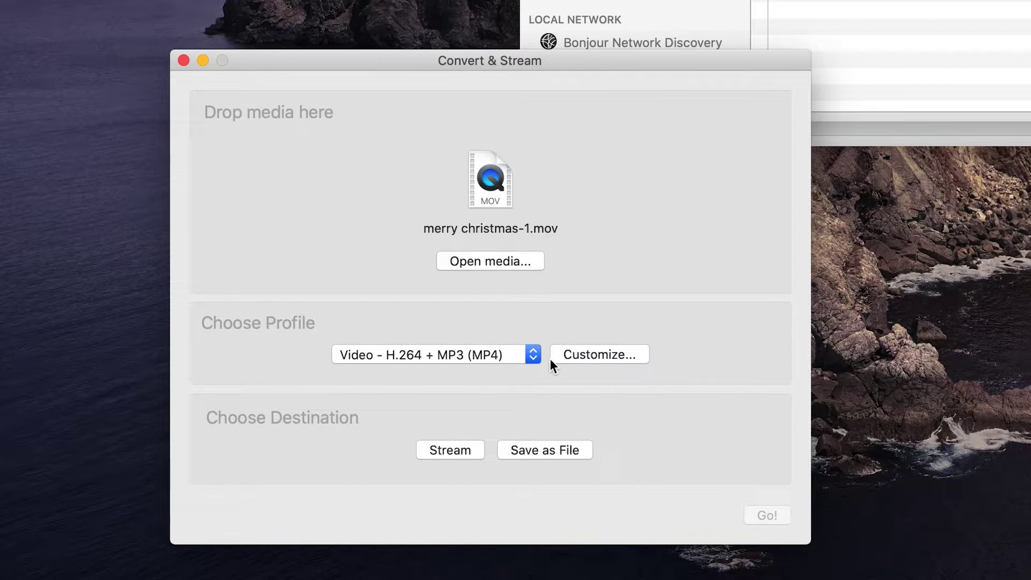
# - Save the conversion as a file named merry christmas on the Desktop and start converting
pyautogui.click(541, 451)
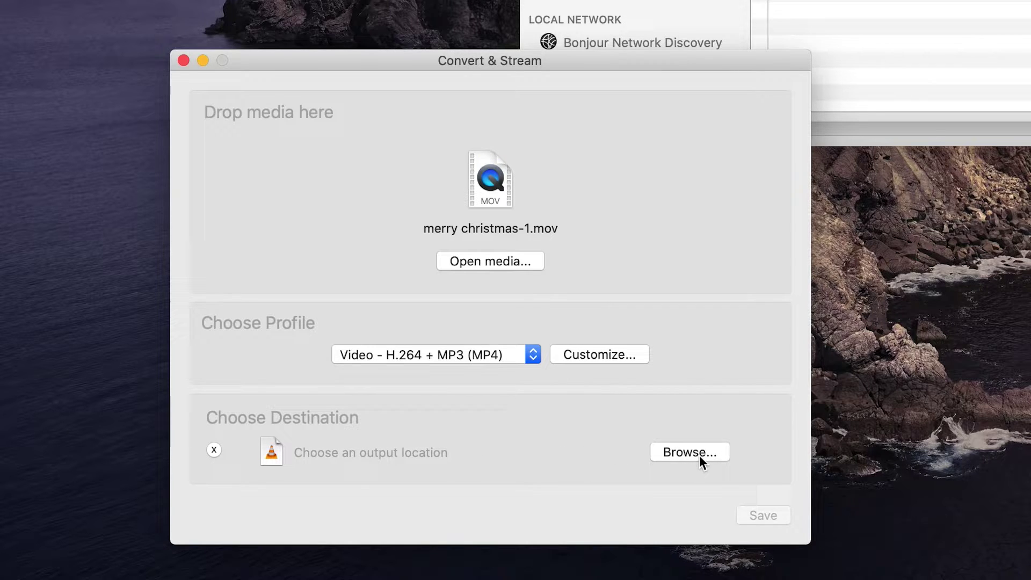
pyautogui.click(698, 454)
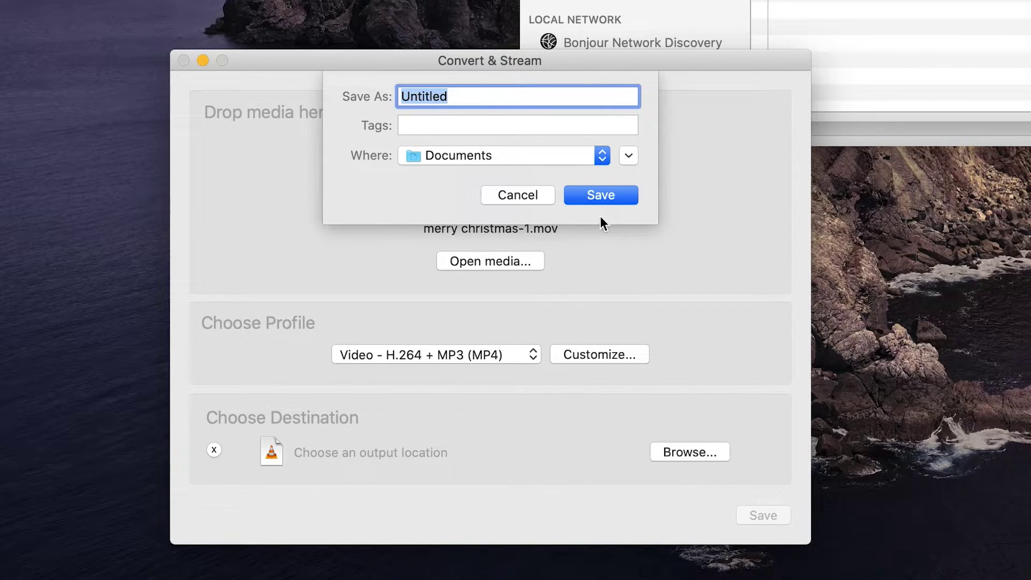
pyautogui.click(523, 159)
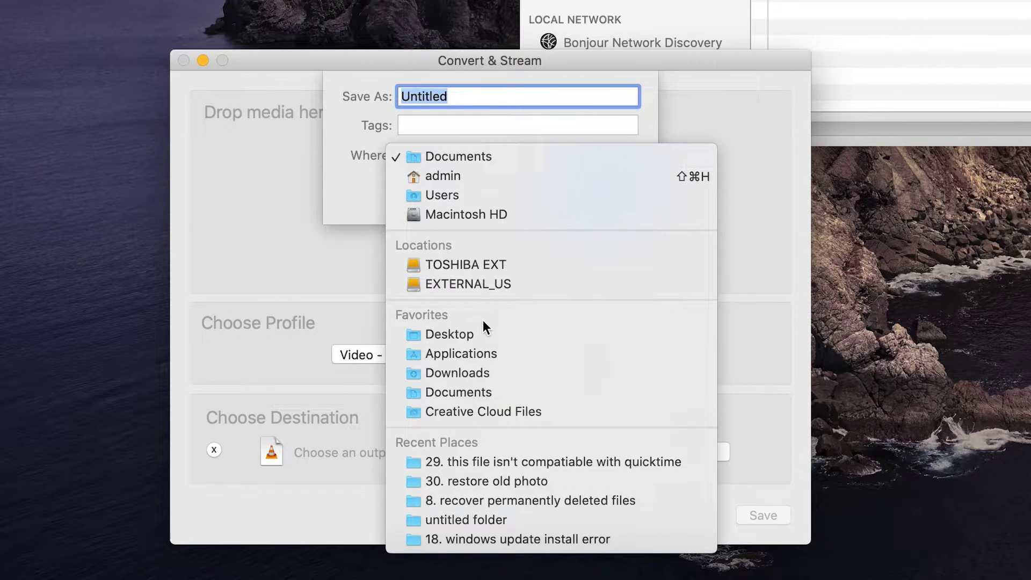
pyautogui.click(472, 334)
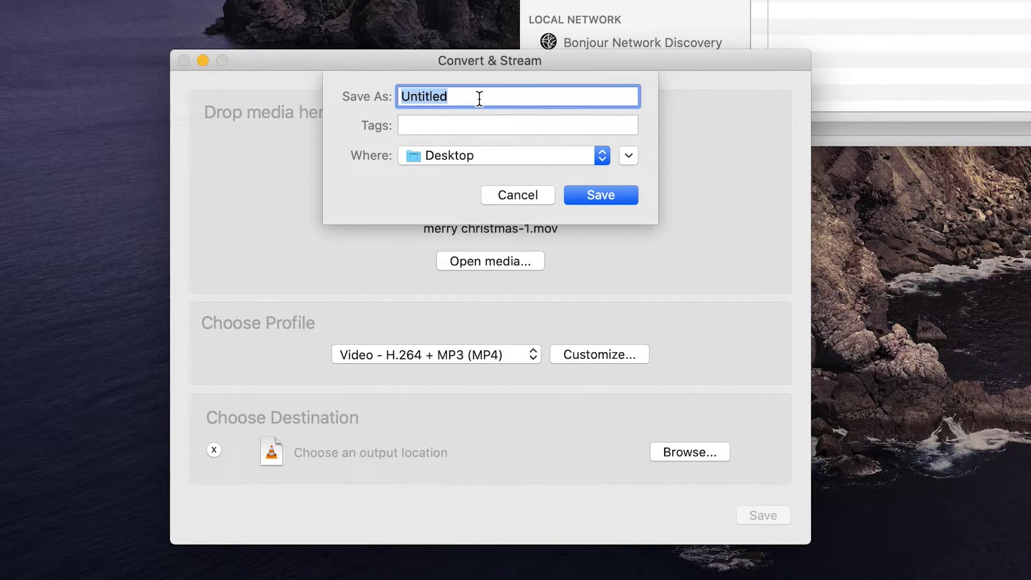
pyautogui.write('merry christmas')
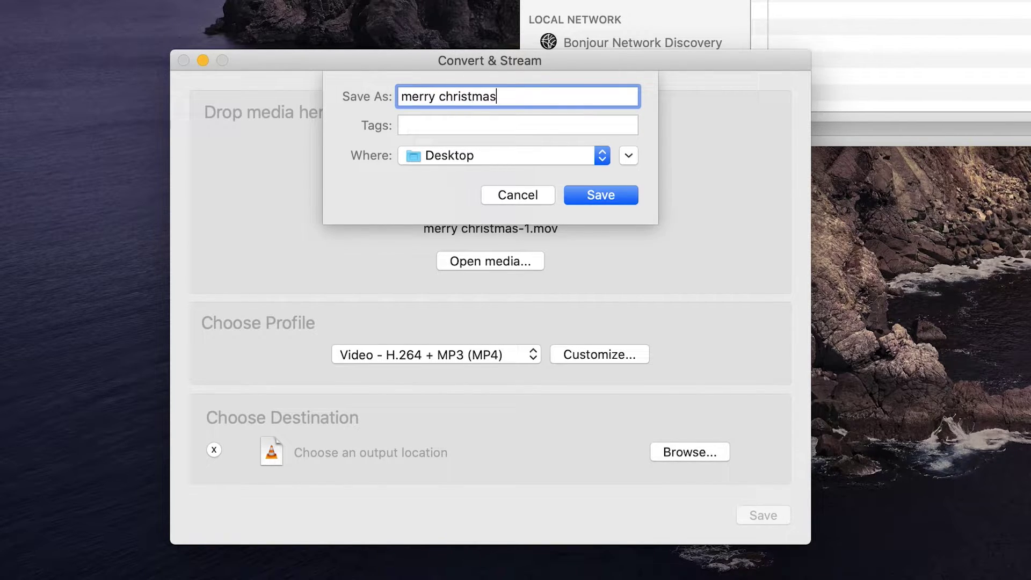
pyautogui.press('Return')
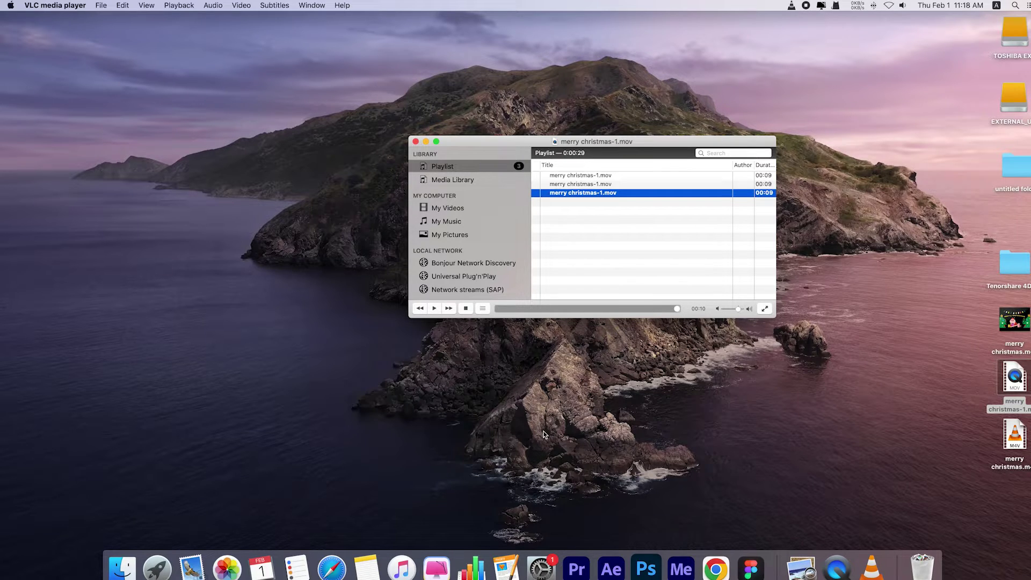
# - Open the converted merry christmas m4v file from the desktop to play it in VLC
pyautogui.click(1025, 441)
pyautogui.doubleClick(1007, 439)
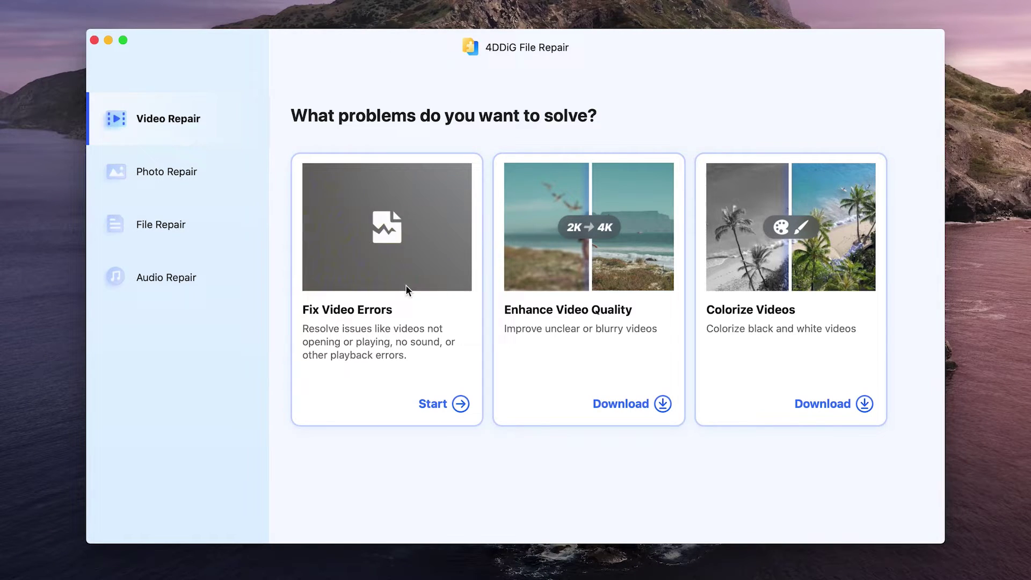
# - Add merry christmas-1.mov to 4DDiG's Fix Video Errors tool and run the repair
pyautogui.click(426, 357)
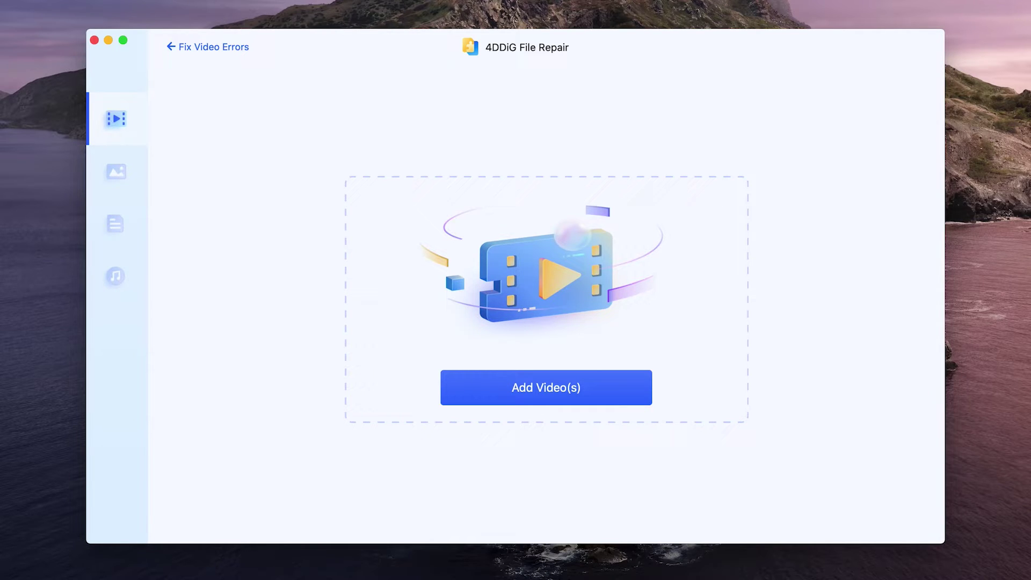
pyautogui.moveTo(615, 296); pyautogui.dragTo(548, 289)
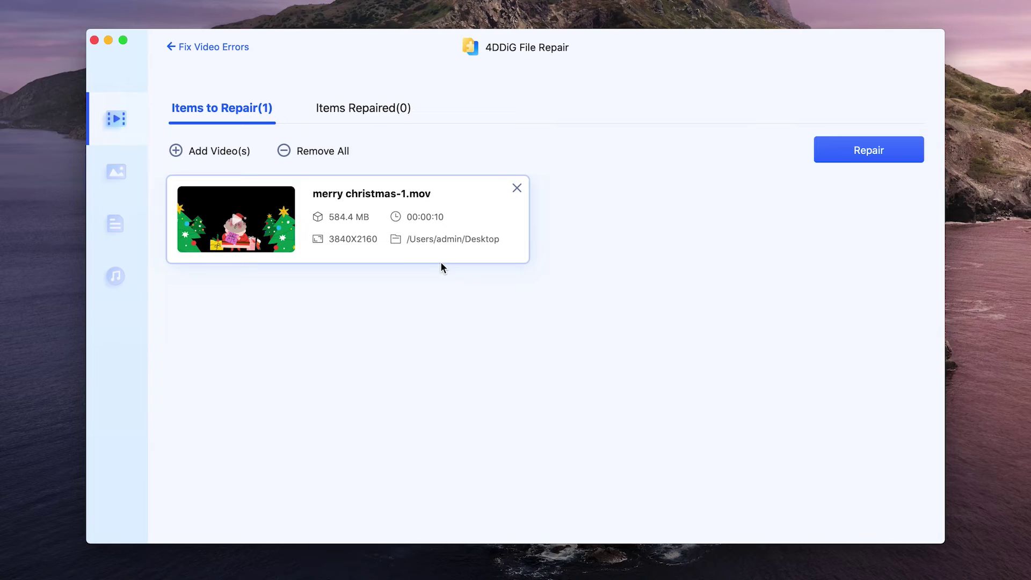
pyautogui.click(885, 154)
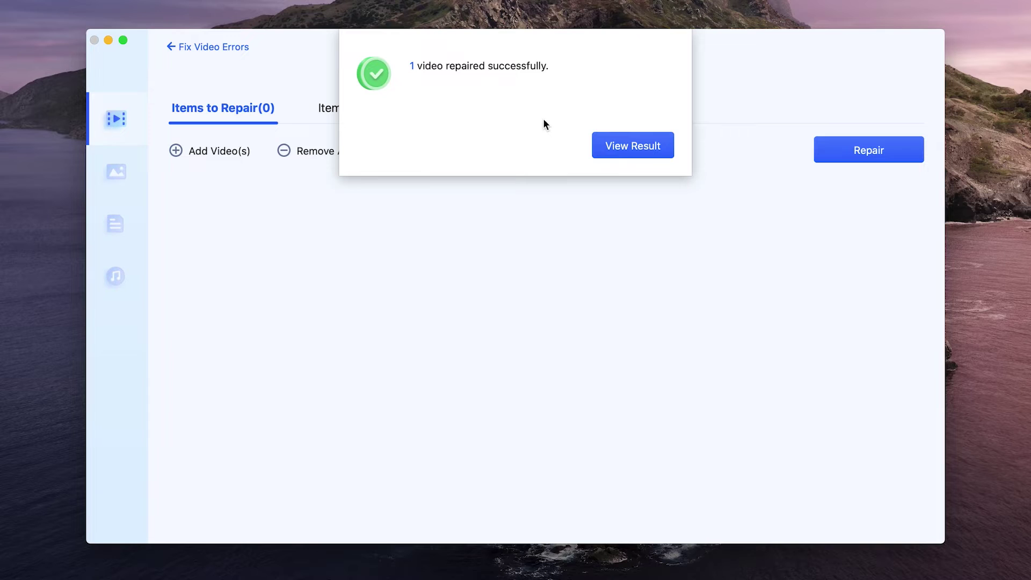
# - Export the repaired video to the Desktop as merry christmas-1_repaired.mov and show it in Finder
pyautogui.click(620, 143)
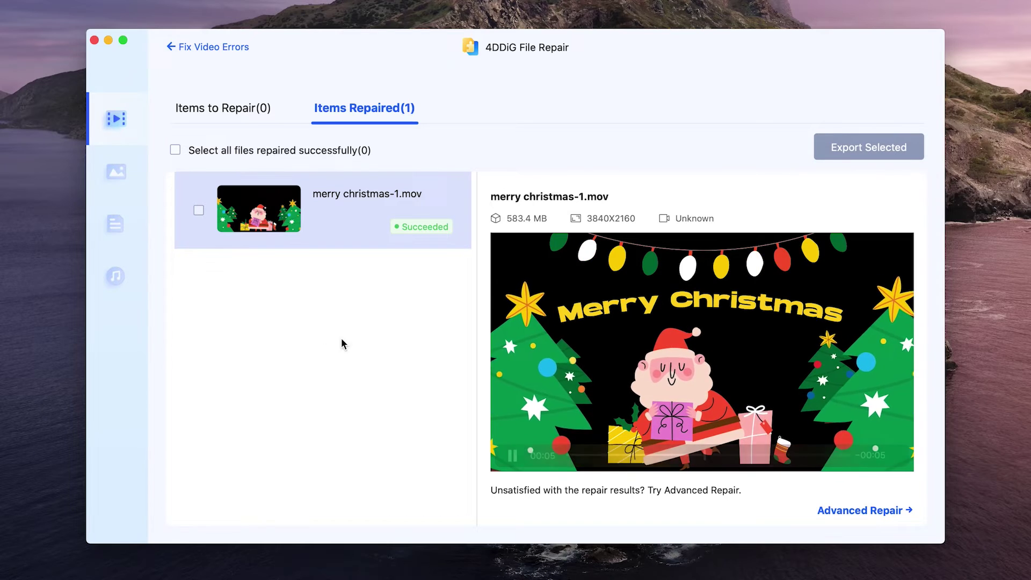
pyautogui.click(199, 210)
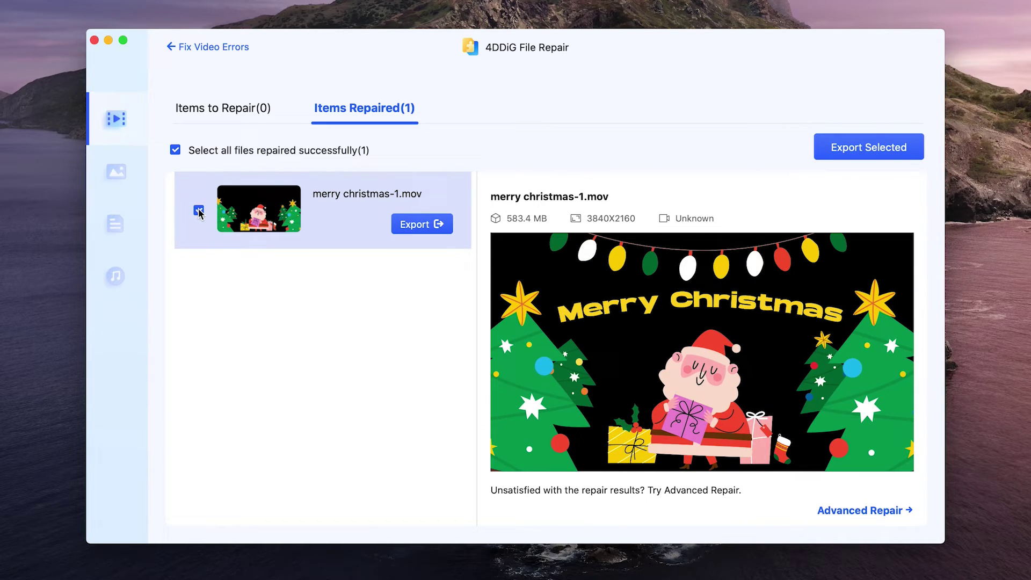
pyautogui.click(878, 148)
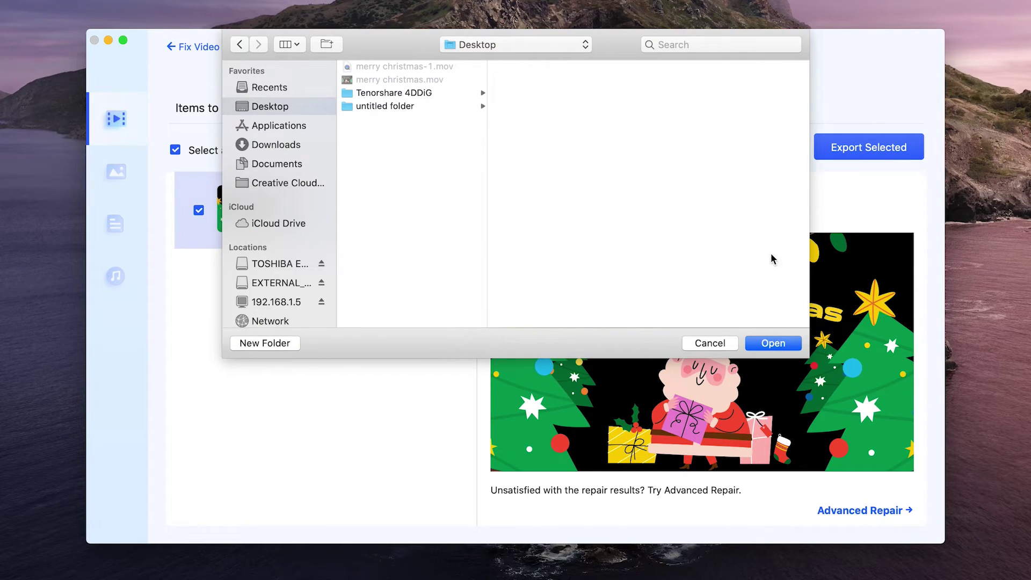
pyautogui.click(775, 344)
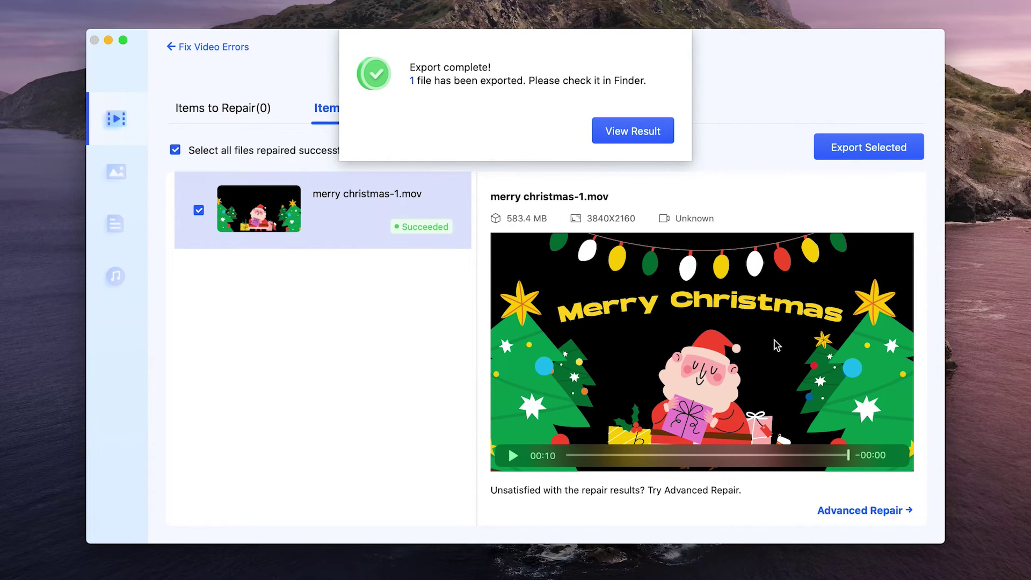
pyautogui.click(611, 134)
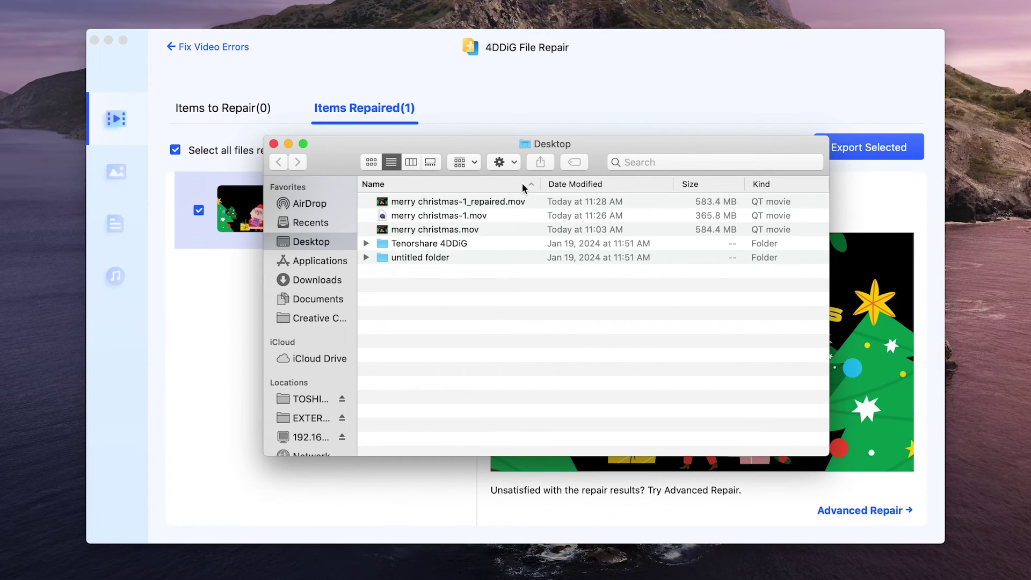
# - Play merry christmas-1_repaired.mov in QuickTime Player to confirm the repaired video works
pyautogui.click(477, 202)
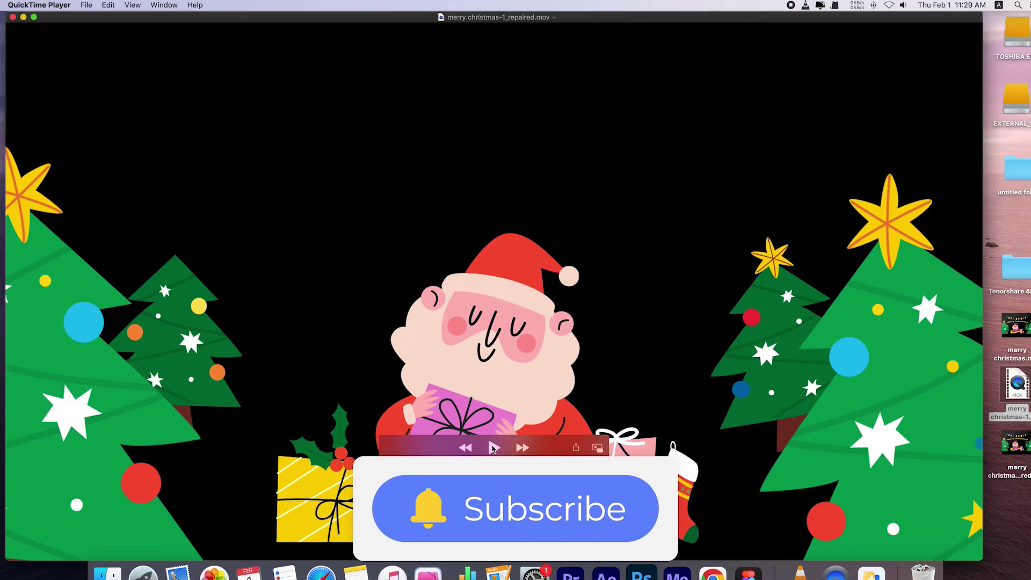
pyautogui.click(493, 448)
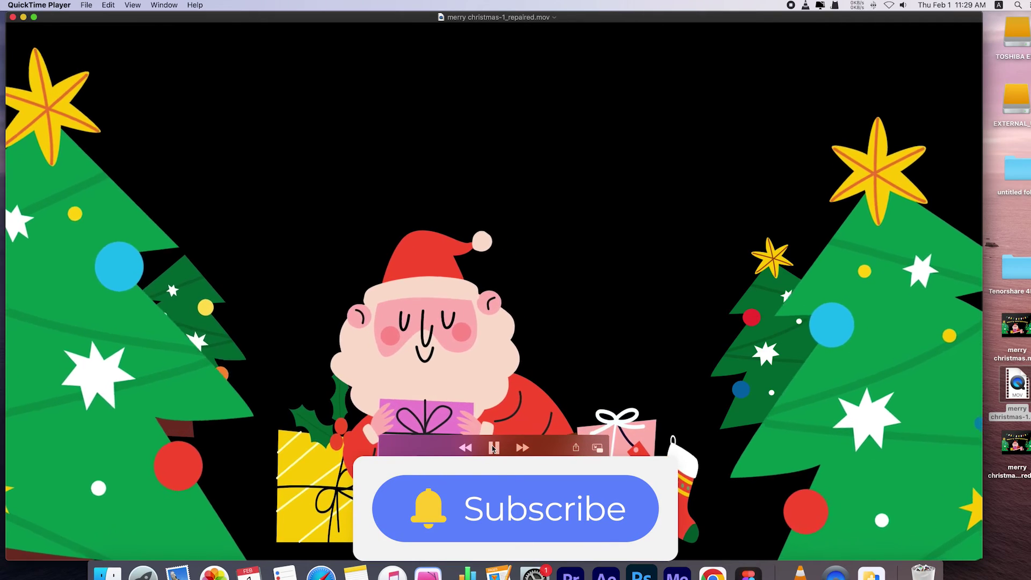